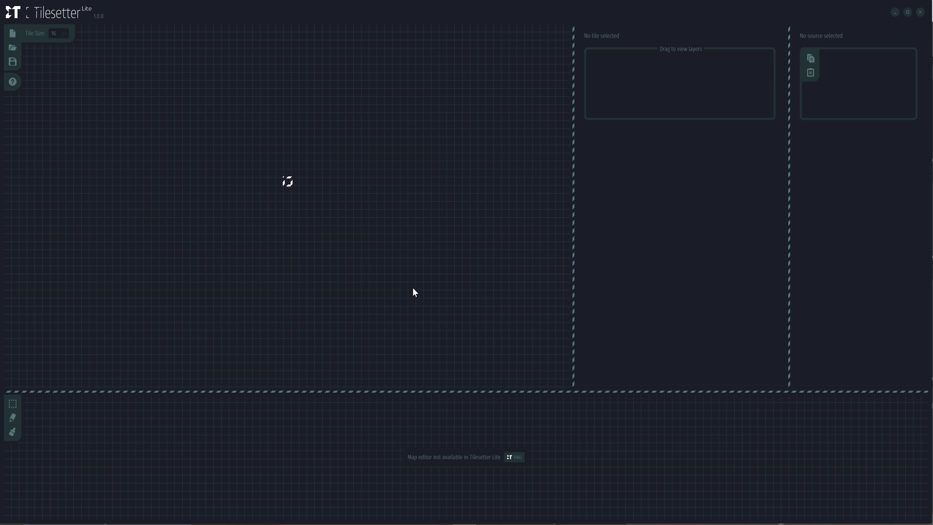
# - Set the Tilesetter Lite tile size to 32
pyautogui.click(59, 34)
pyautogui.write('32')
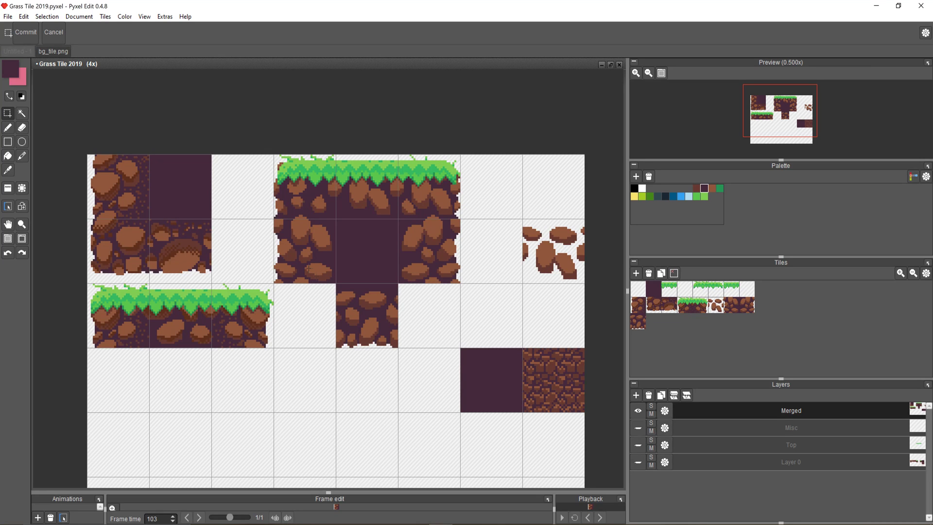
# - In Pyxel Edit, select the top-middle grass tile together with the purple dirt tile below it
pyautogui.moveTo(358, 353); pyautogui.dragTo(340, 345)
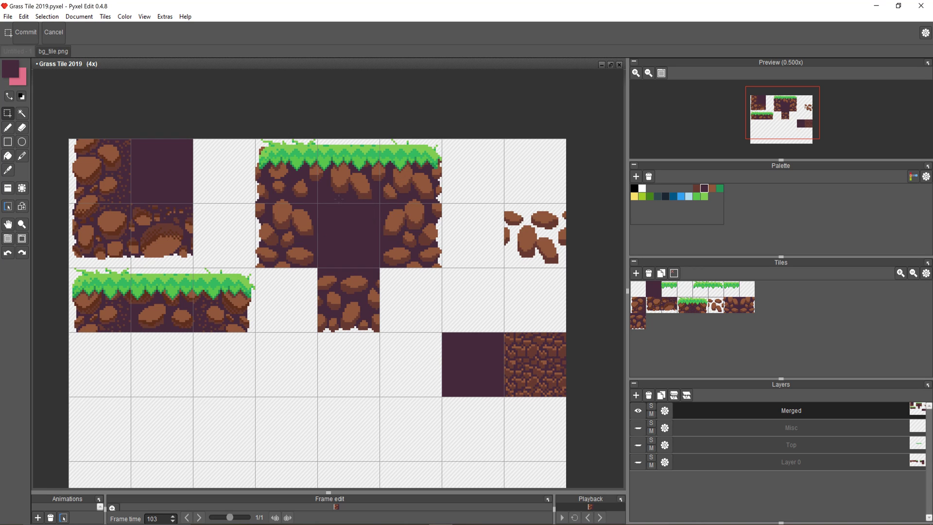
pyautogui.moveTo(318, 139); pyautogui.dragTo(379, 203)
pyautogui.moveTo(353, 233); pyautogui.dragTo(353, 234)
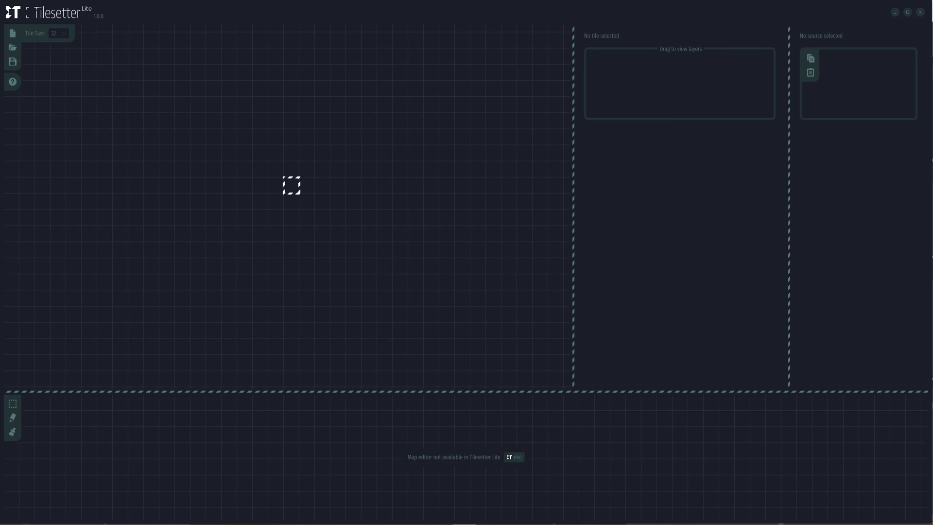
# - Paste the grass and dirt tiles into Tilesetter Lite, with the dirt tile below the grass
pyautogui.hotkey('ctrl', 'v')
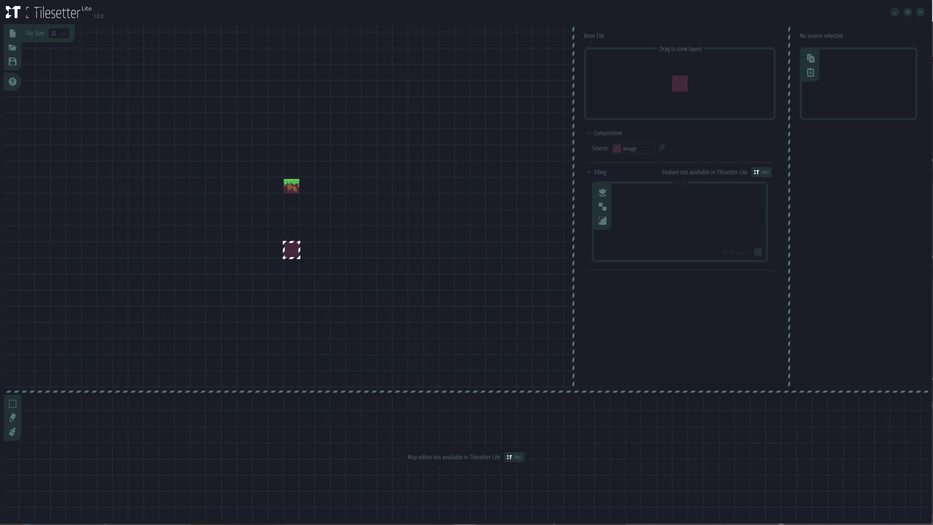
pyautogui.moveTo(292, 203); pyautogui.dragTo(291, 266)
pyautogui.rightClick(301, 262)
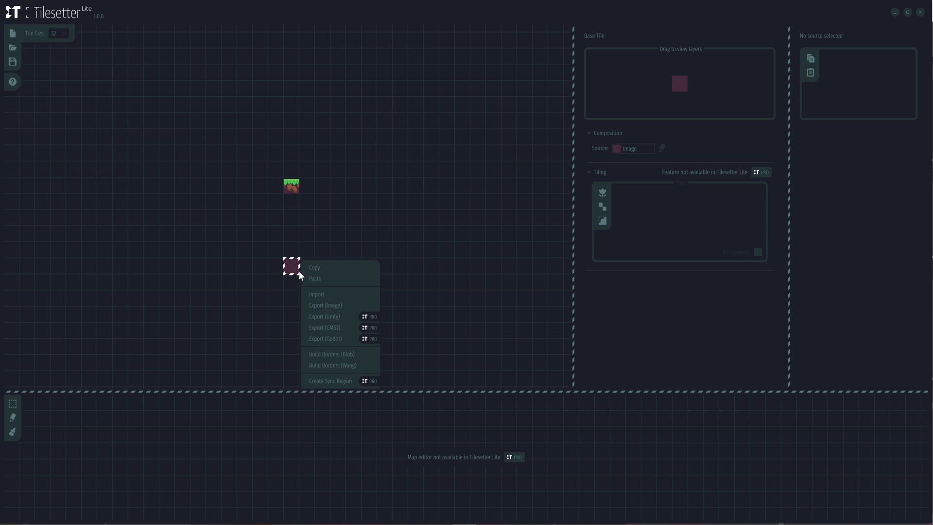
# - Build blob borders around the dirt tile and give the top and left borders grass sources
pyautogui.click(336, 353)
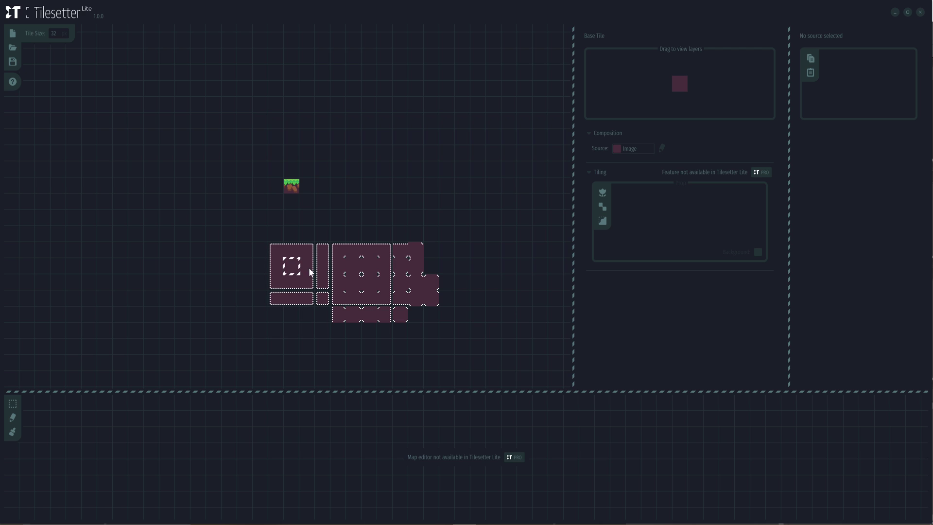
pyautogui.click(293, 253)
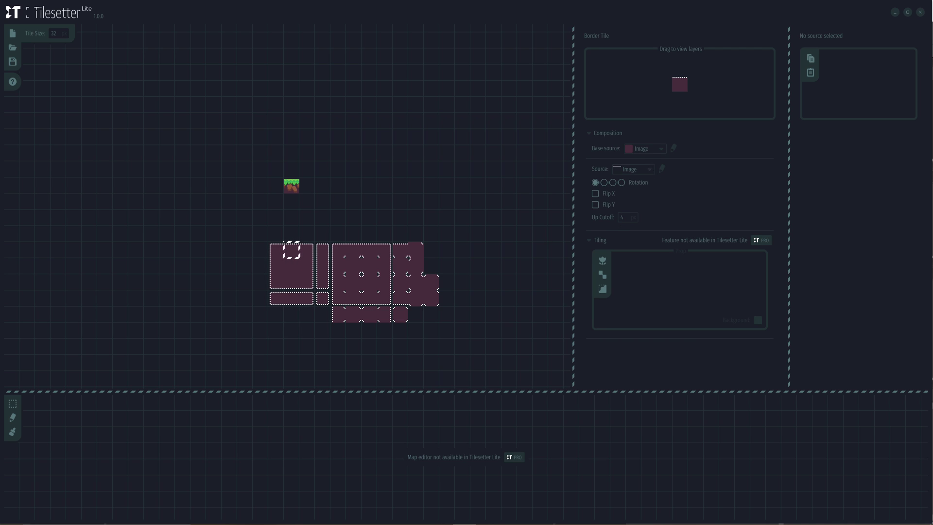
pyautogui.click(638, 173)
pyautogui.click(628, 186)
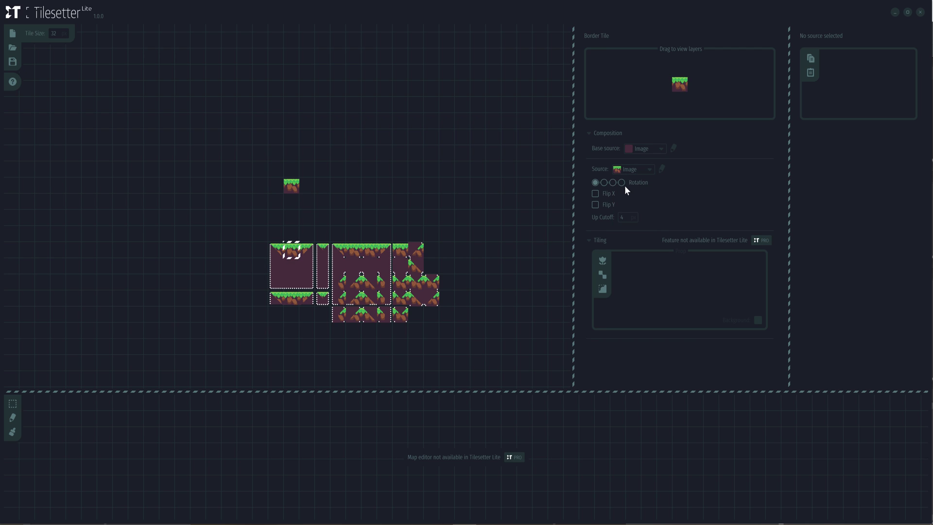
pyautogui.hotkey('ctrl', 'z')
pyautogui.click(651, 169)
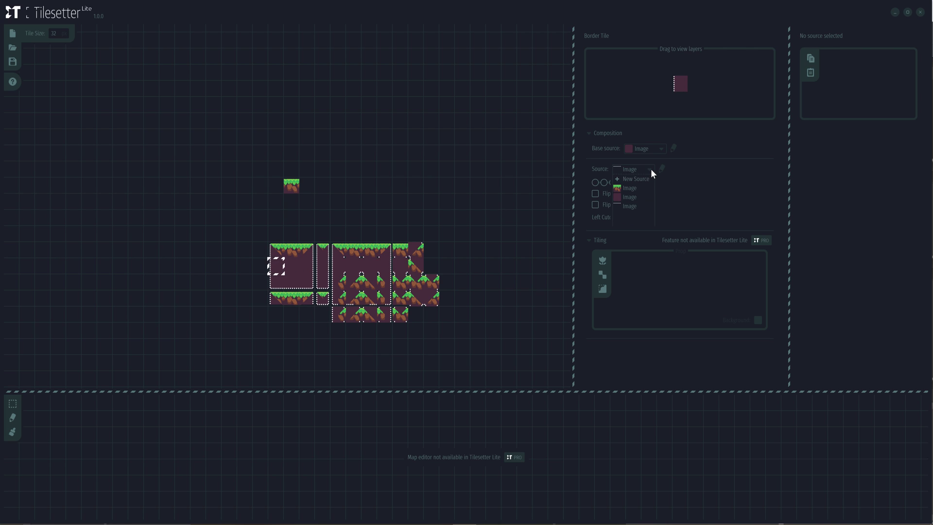
pyautogui.click(625, 188)
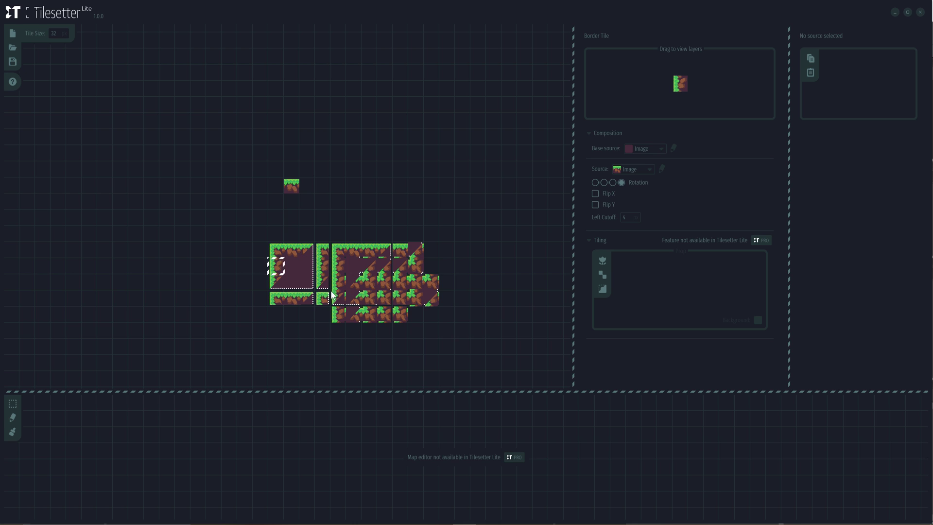
pyautogui.scroll(2, 314, 296)
pyautogui.scroll(-1, 313, 296)
# - Set the bottom and right border tiles' source to the grass image, then deselect
pyautogui.moveTo(314, 295); pyautogui.dragTo(252, 288)
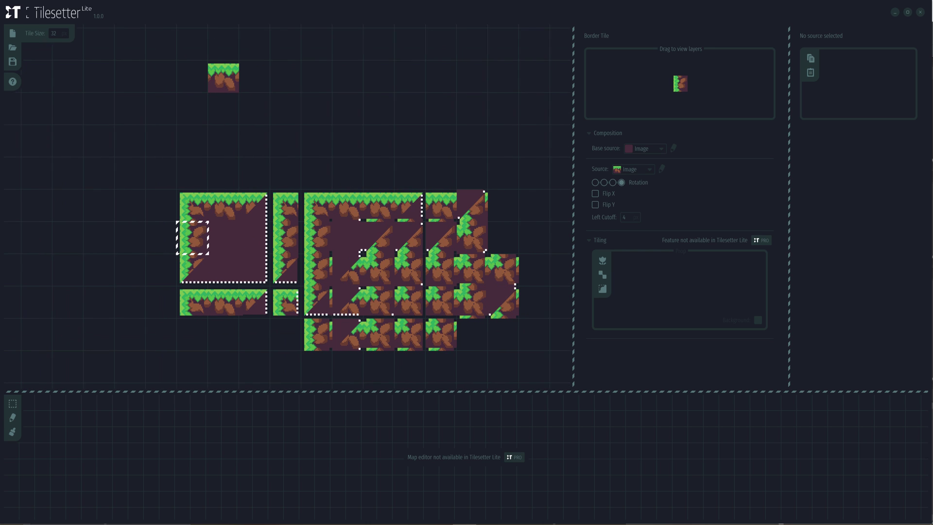
pyautogui.click(222, 272)
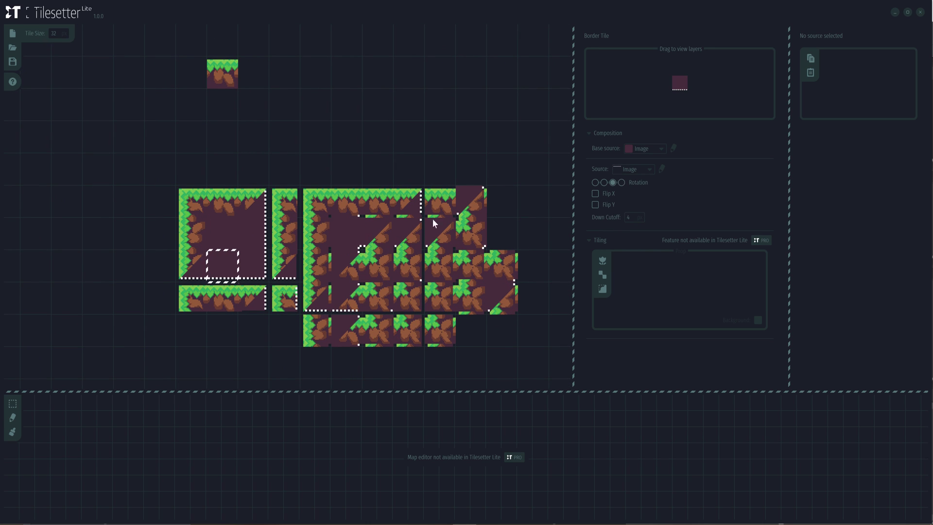
pyautogui.click(647, 168)
pyautogui.click(629, 189)
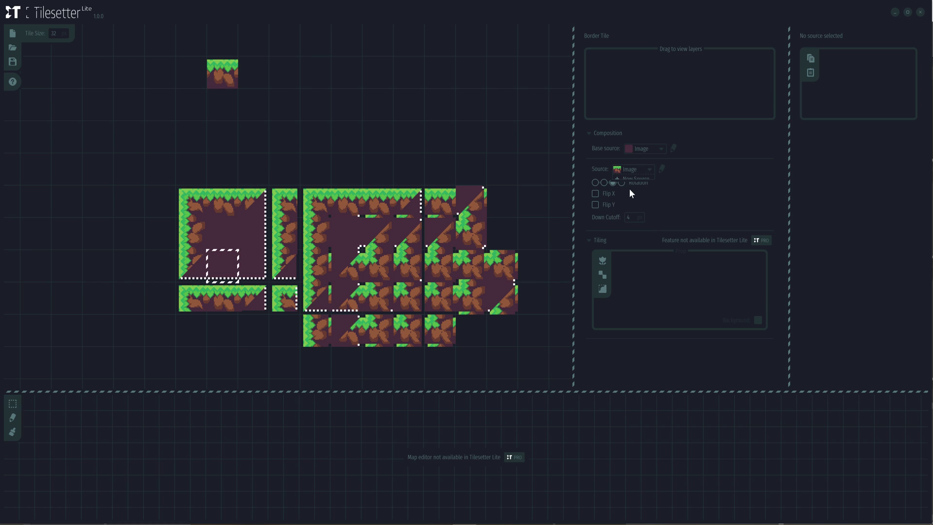
pyautogui.click(254, 228)
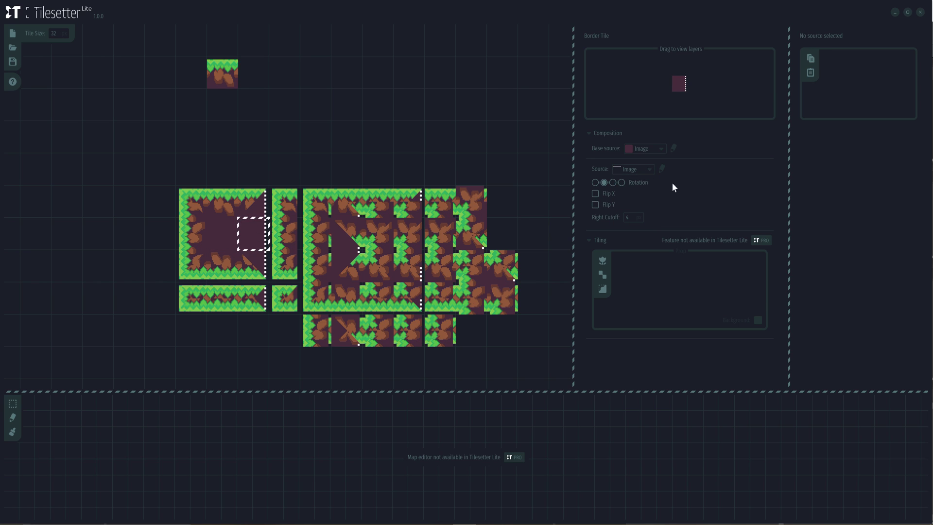
pyautogui.click(648, 170)
pyautogui.click(630, 188)
pyautogui.click(270, 133)
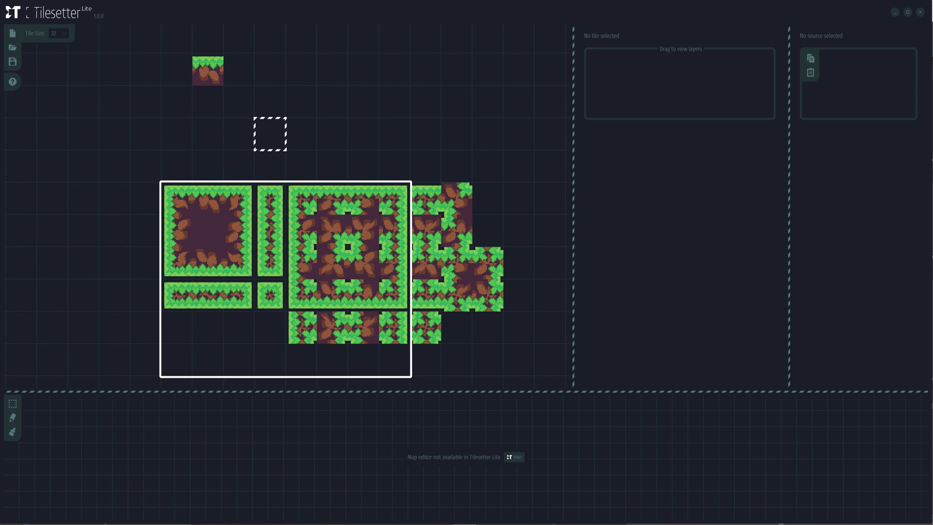
# - Select the entire grass-and-dirt tileset and bring up its actions menu
pyautogui.click(207, 237)
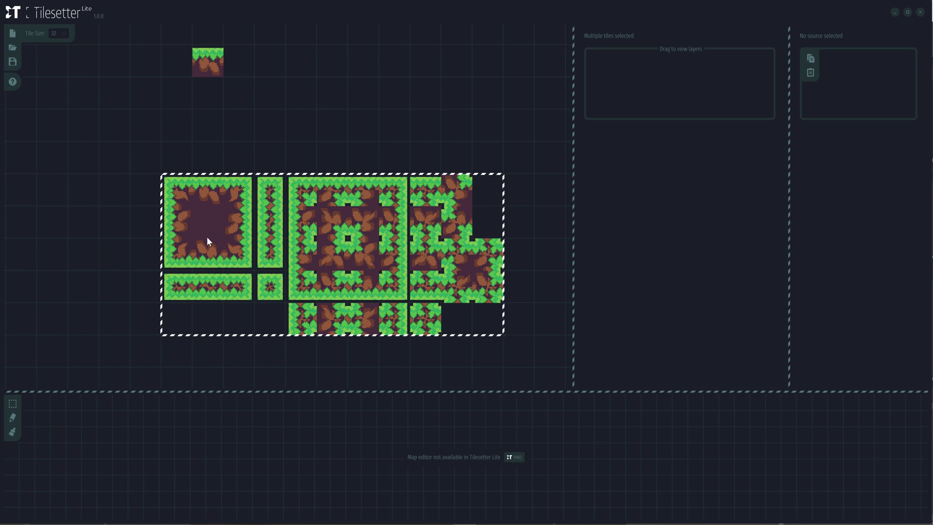
pyautogui.rightClick(300, 205)
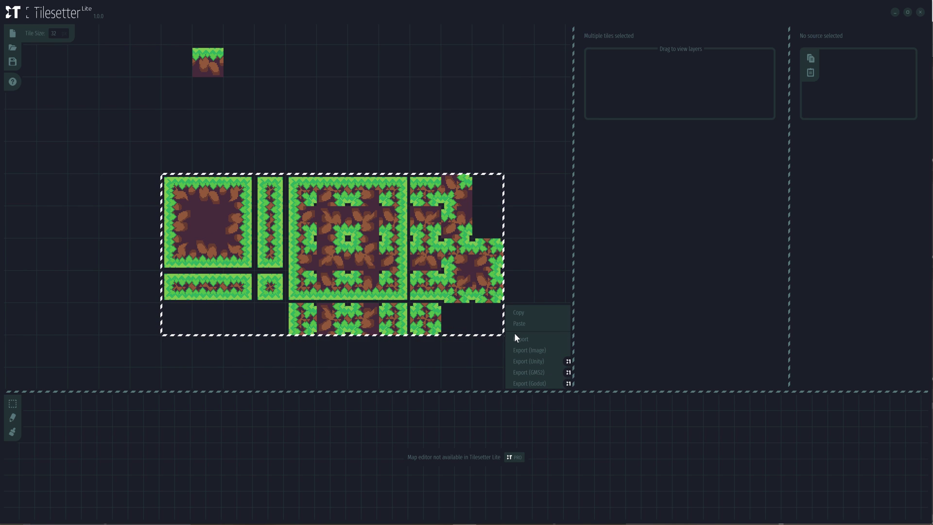
# - Export the tileset as an image, saving it as the test Tile file
pyautogui.click(533, 350)
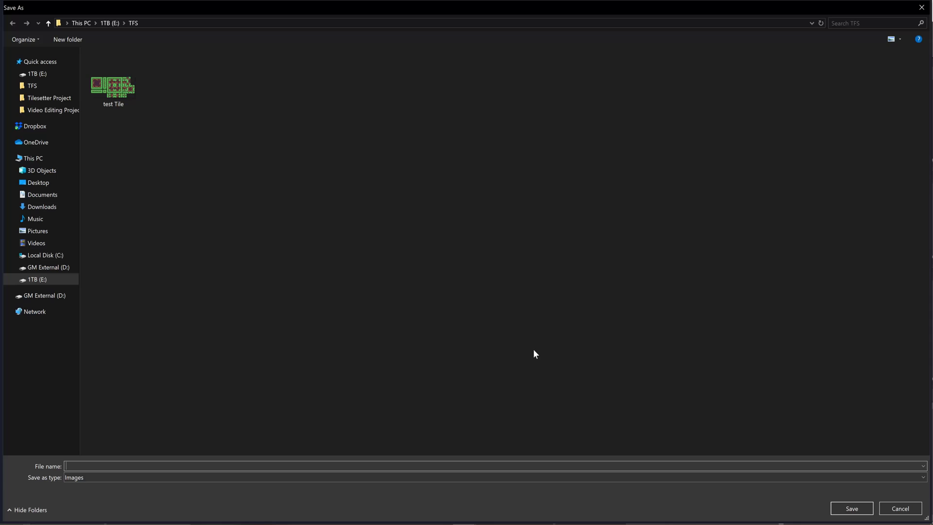
pyautogui.click(123, 97)
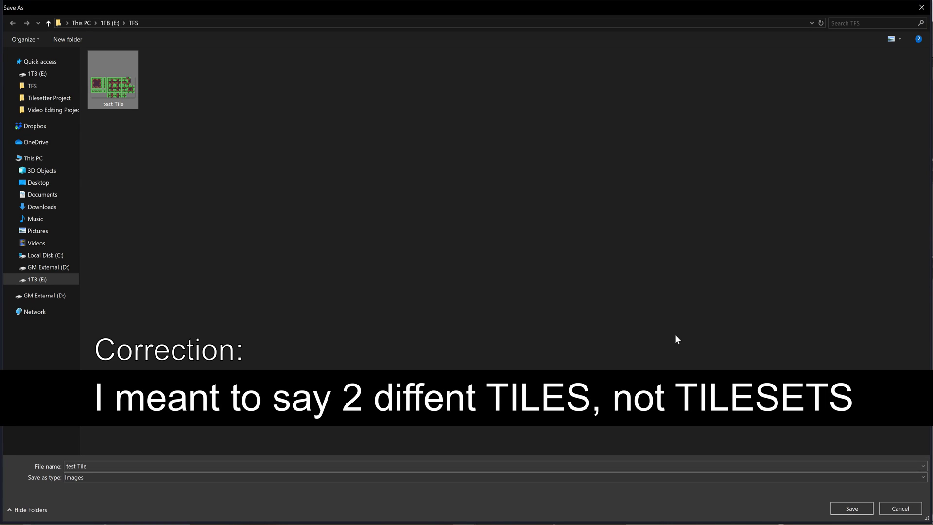
pyautogui.click(849, 508)
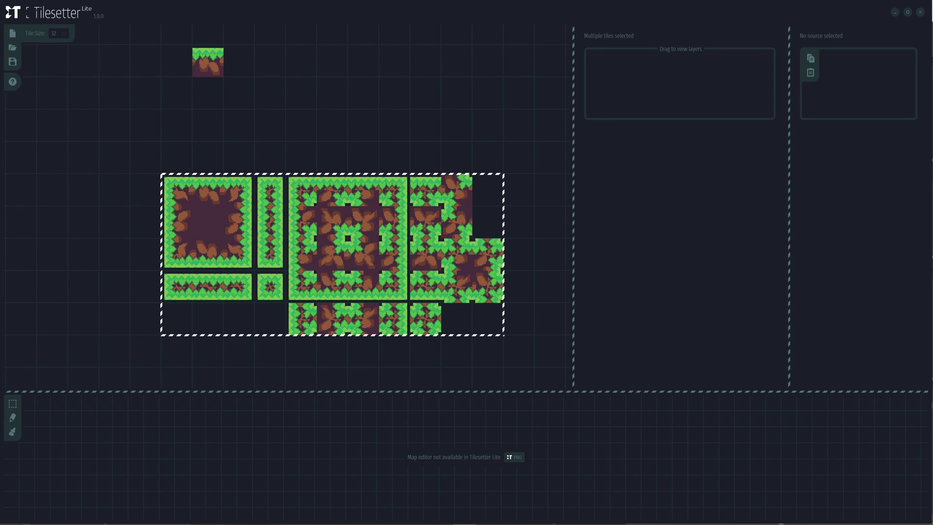
pyautogui.write('16')
# - Change the project tile size from 16 to 32
pyautogui.press('Return')
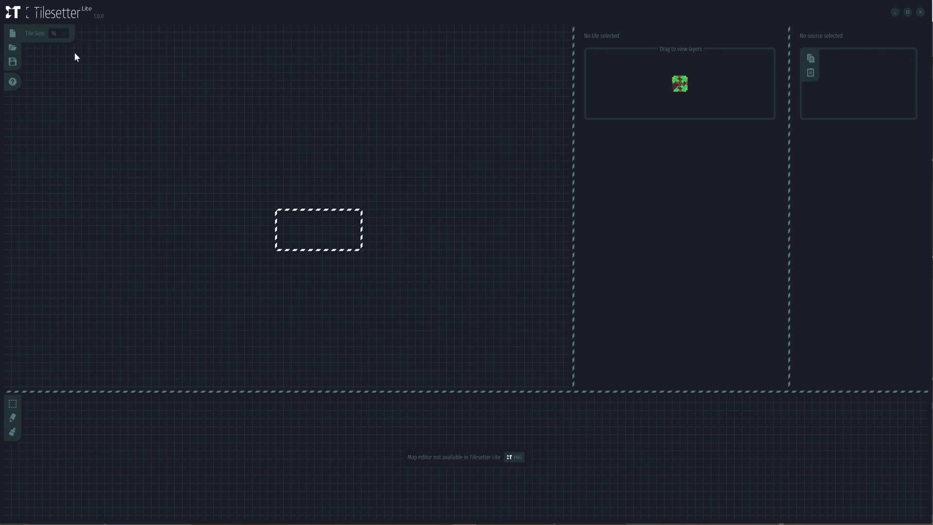
pyautogui.doubleClick(59, 33)
pyautogui.write('32')
pyautogui.press('Return')
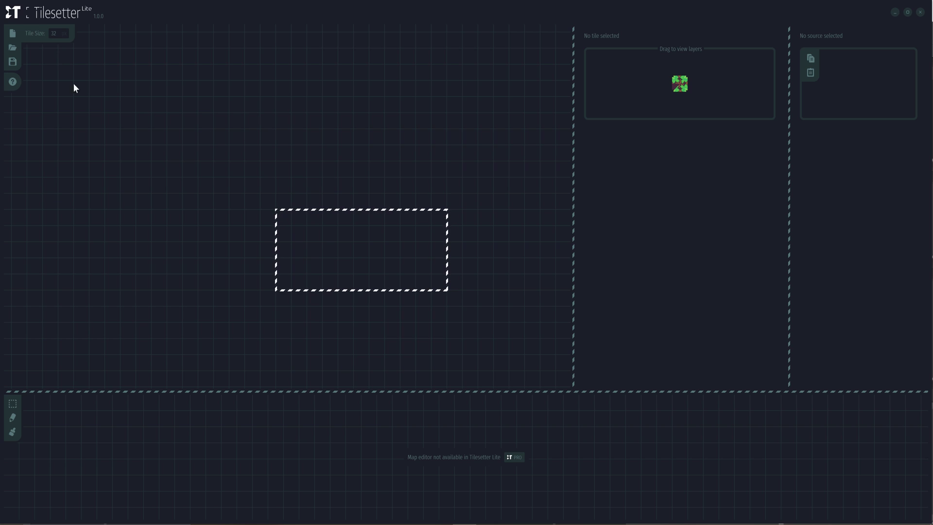
# - Start selecting the top grass tiles and the tile beneath them in Pyxel Edit
pyautogui.click(256, 202)
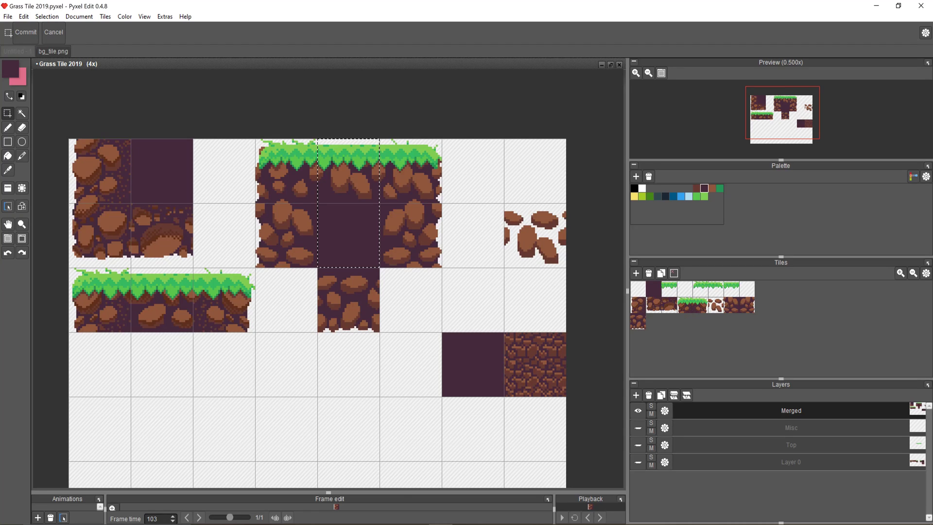
pyautogui.click(279, 158)
pyautogui.keyDown('shift'); pyautogui.click(377, 149); pyautogui.keyUp('shift')
pyautogui.keyDown('shift'); pyautogui.click(409, 196); pyautogui.keyUp('shift')
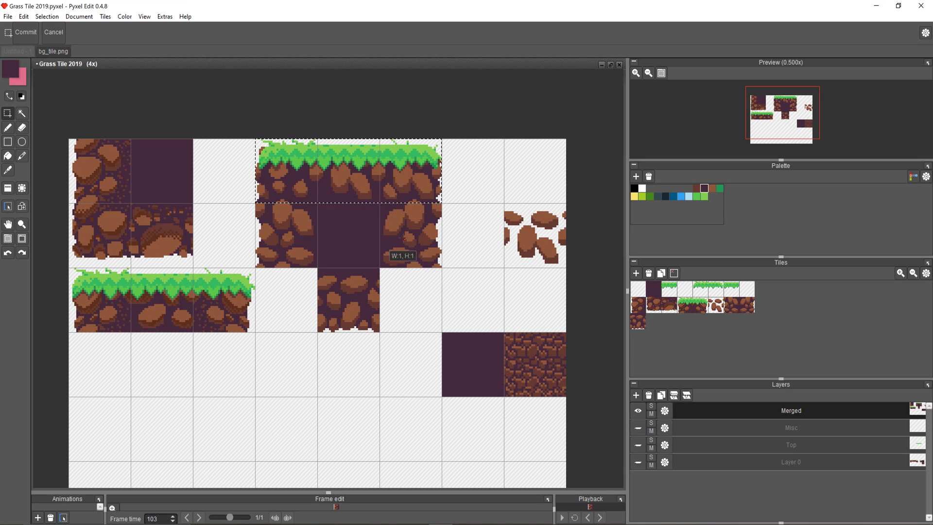
pyautogui.keyDown('shift'); pyautogui.click(402, 256); pyautogui.keyUp('shift')
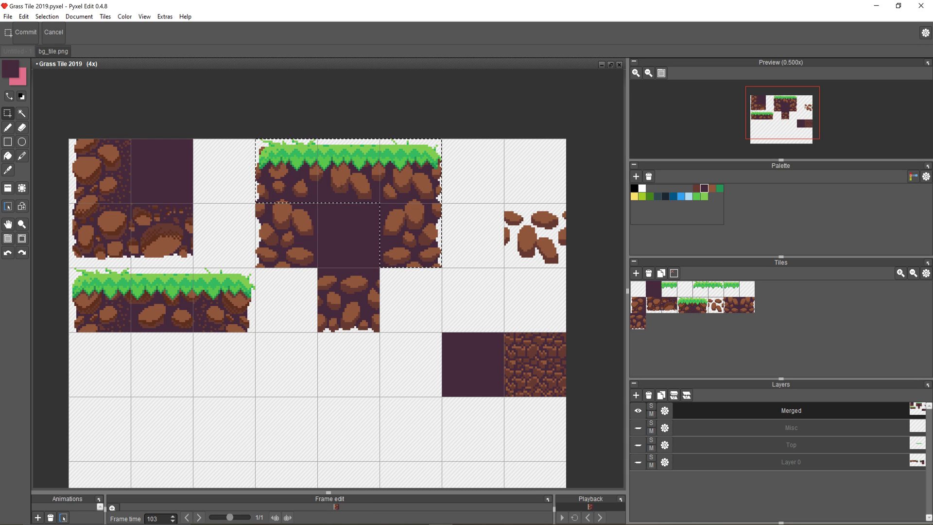
# - Reselect the three top grass tiles plus the dirt and dark middle tiles beneath them
pyautogui.click(336, 240)
pyautogui.click(299, 176)
pyautogui.keyDown('shift'); pyautogui.click(291, 247); pyautogui.keyUp('shift')
pyautogui.keyDown('shift'); pyautogui.click(338, 181); pyautogui.keyUp('shift')
pyautogui.keyDown('shift'); pyautogui.click(412, 191); pyautogui.keyUp('shift')
pyautogui.keyDown('shift'); pyautogui.click(359, 233); pyautogui.keyUp('shift')
pyautogui.keyDown('shift'); pyautogui.click(348, 317); pyautogui.keyUp('shift')
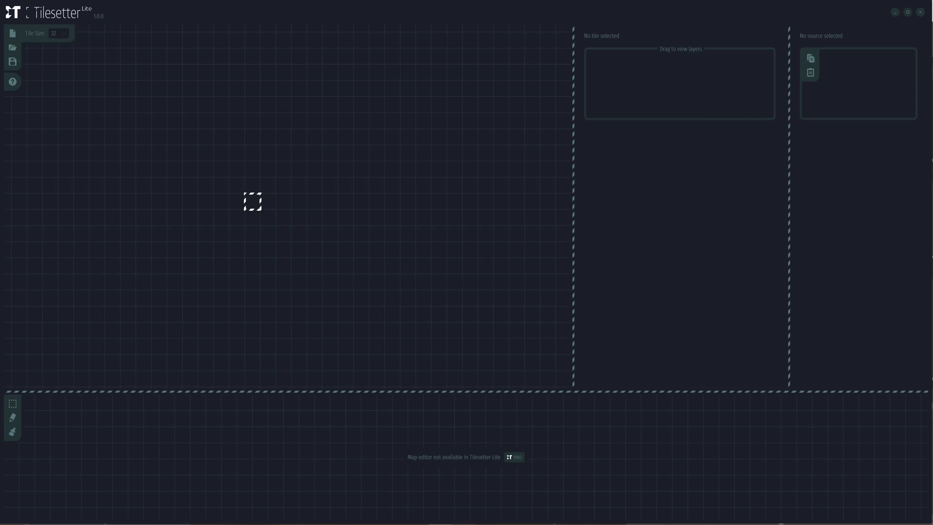
# - Paste the copied tiles onto the Tilesetter canvas and position them
pyautogui.press('t')
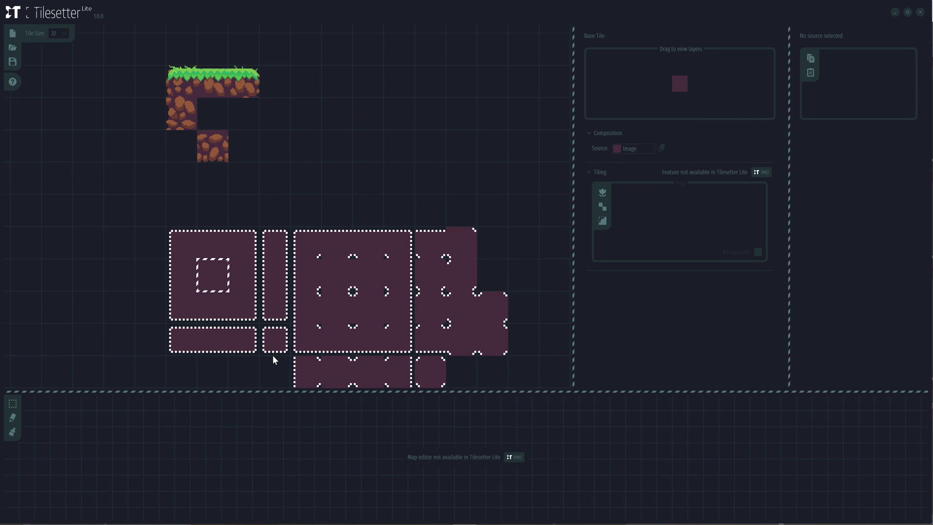
pyautogui.moveTo(213, 81); pyautogui.dragTo(647, 179)
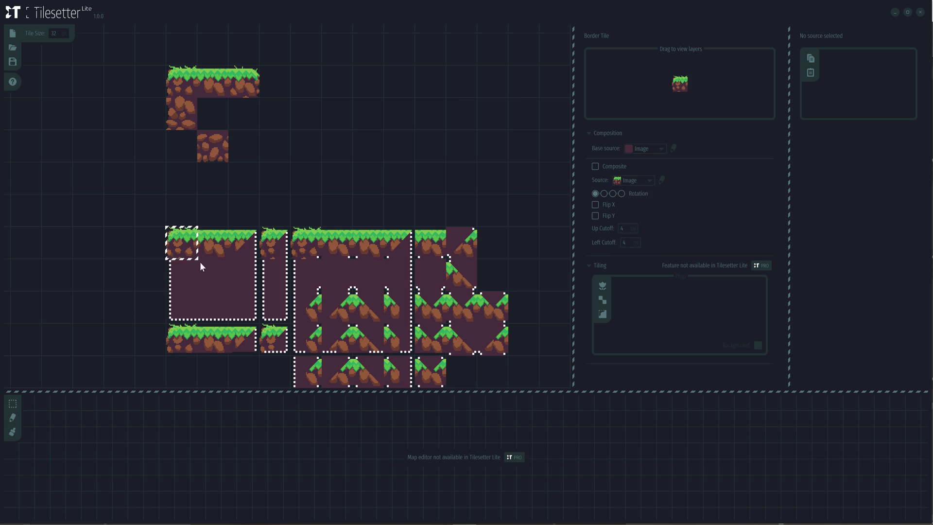
pyautogui.press('Right')
pyautogui.hotkey('ctrl', 'v')
# - Set the left-edge border tile's source to the dirt image and adjust its rotation
pyautogui.click(185, 272)
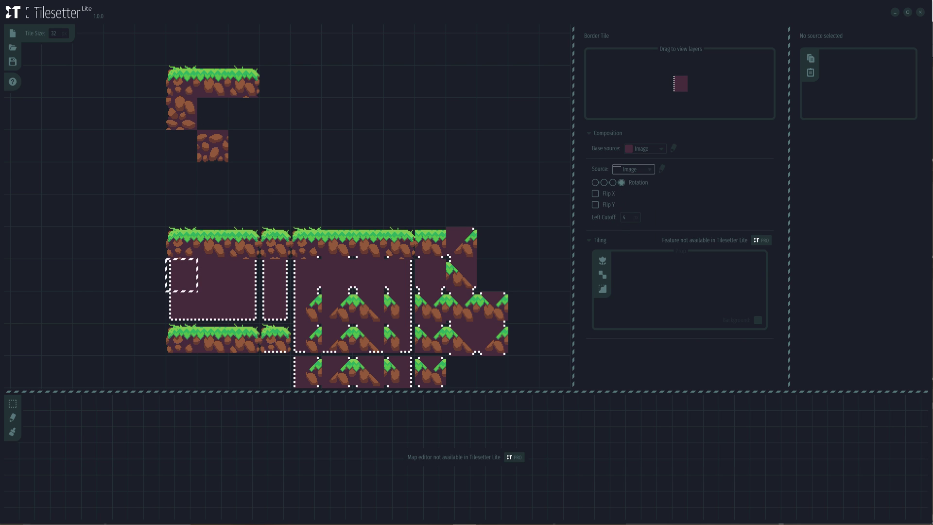
pyautogui.click(631, 168)
pyautogui.click(624, 198)
pyautogui.press('Right')
pyautogui.click(648, 167)
pyautogui.click(627, 198)
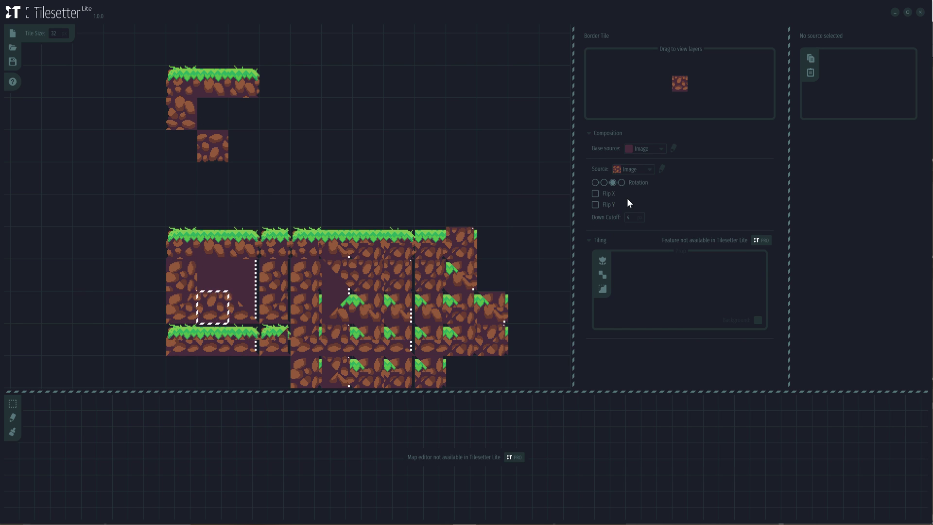
pyautogui.click(595, 182)
# - Give the upper-right border tile the dirt image source with no rotation
pyautogui.click(243, 275)
pyautogui.click(631, 168)
pyautogui.click(618, 196)
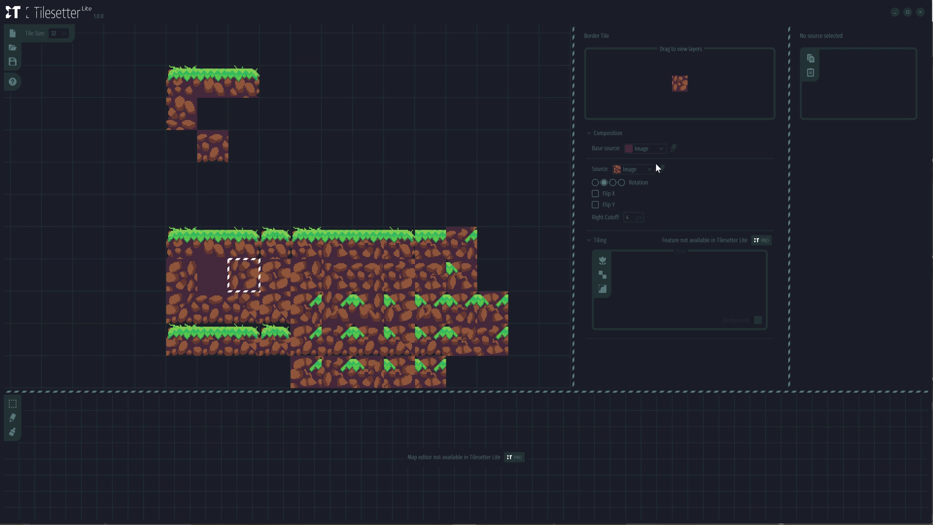
pyautogui.click(595, 183)
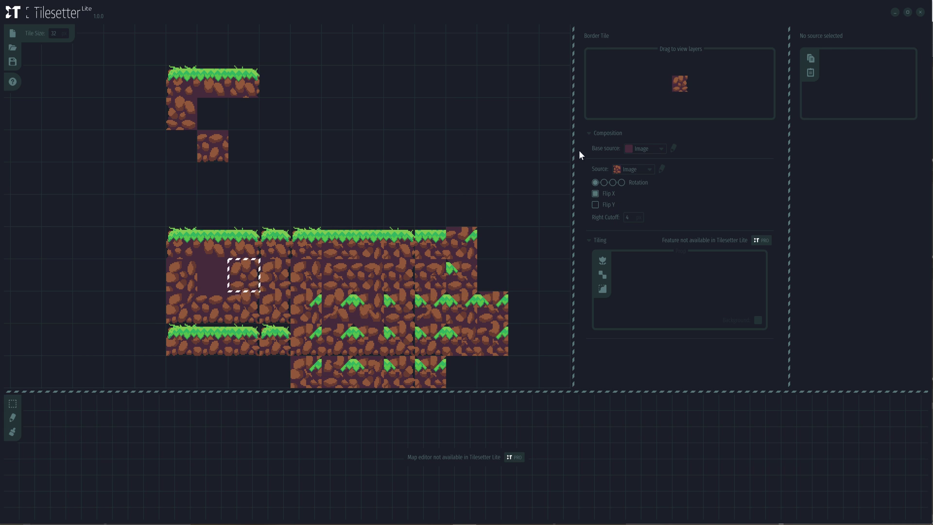
# - Turn on compositing for the top-left grass border tile and set its source to rock
pyautogui.click(212, 307)
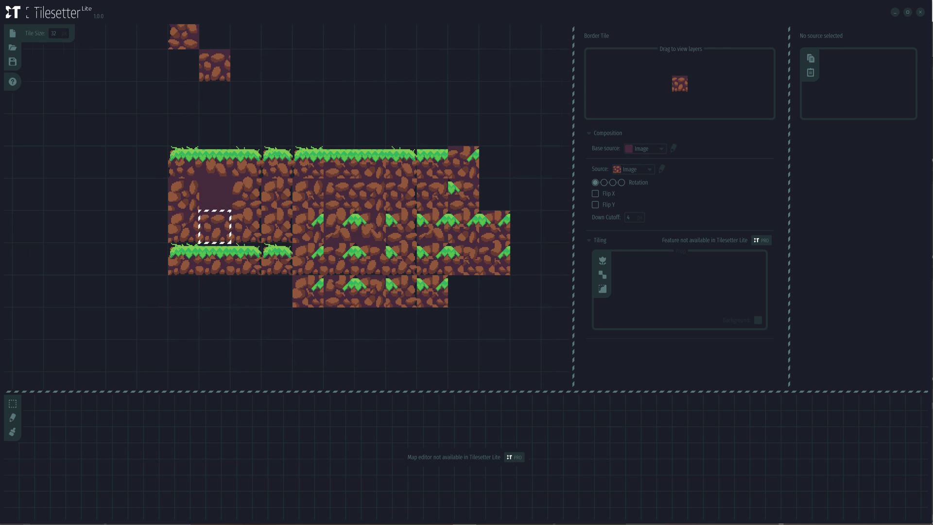
pyautogui.click(222, 321)
pyautogui.click(184, 194)
pyautogui.click(596, 166)
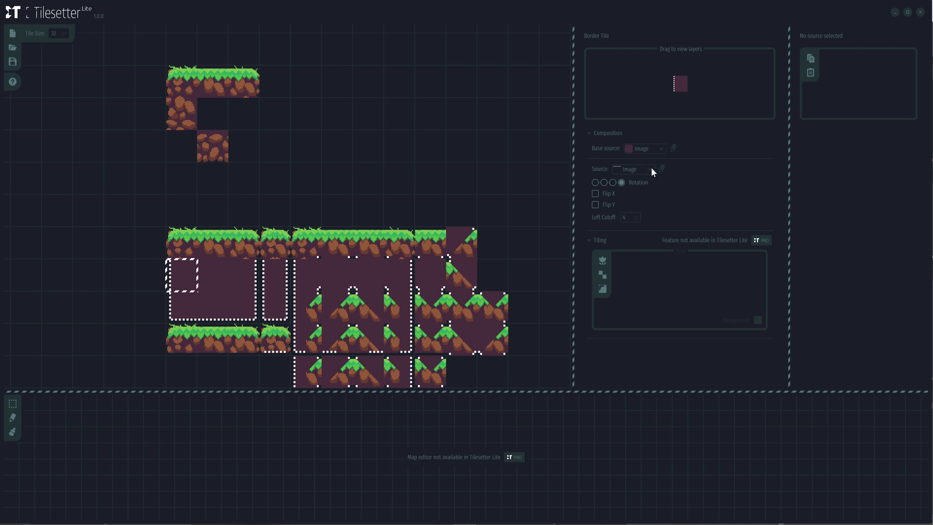
pyautogui.click(648, 169)
pyautogui.click(627, 198)
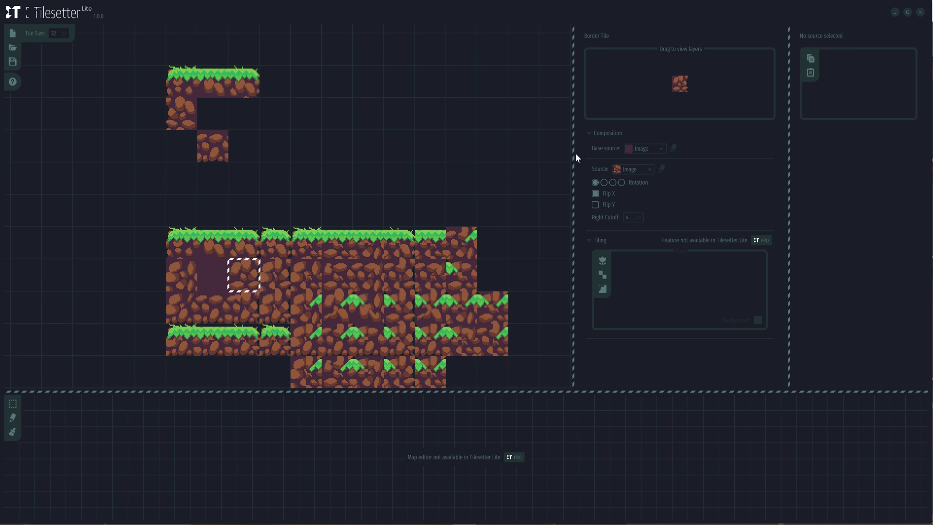
# - Check the bottom border and left dirt tiles, then clear the selection
pyautogui.click(200, 314)
pyautogui.scroll(-3, 296, 229)
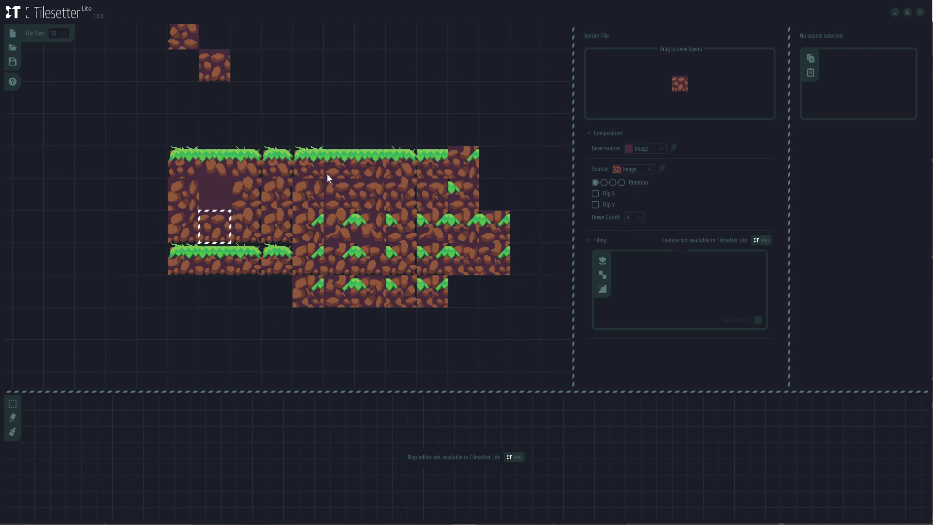
pyautogui.click(222, 324)
pyautogui.click(183, 194)
pyautogui.click(244, 323)
# - Select every tile and export the tileset image as test Tiles
pyautogui.moveTo(151, 163); pyautogui.dragTo(493, 354)
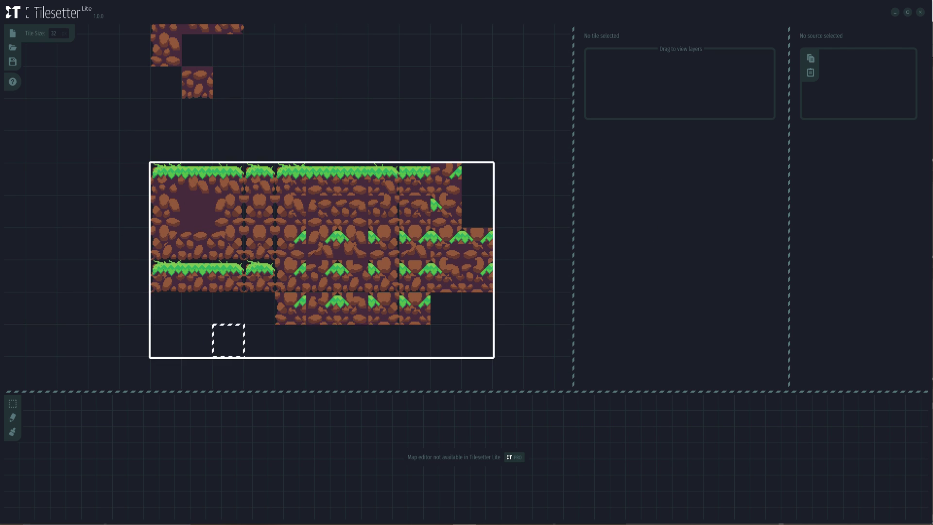
pyautogui.hotkey('ctrl', 'e')
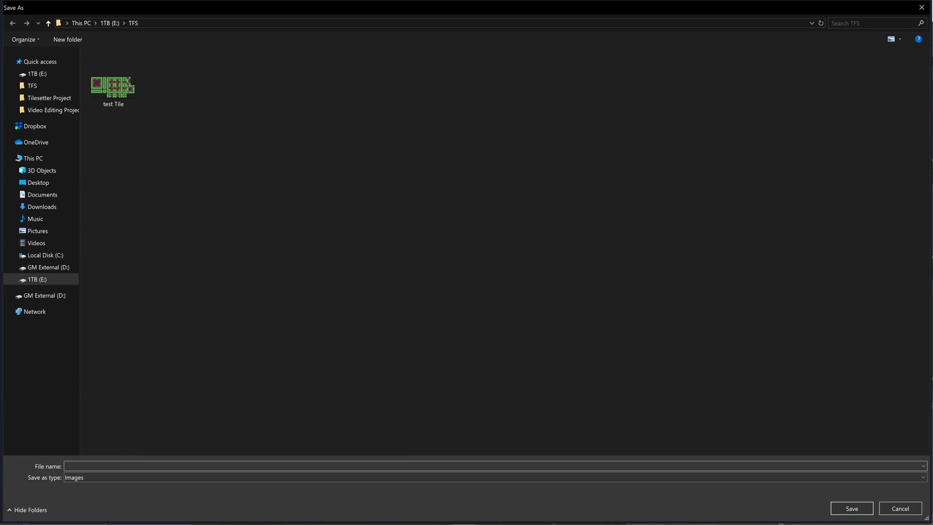
pyautogui.write('test Tiles')
pyautogui.press('Return')
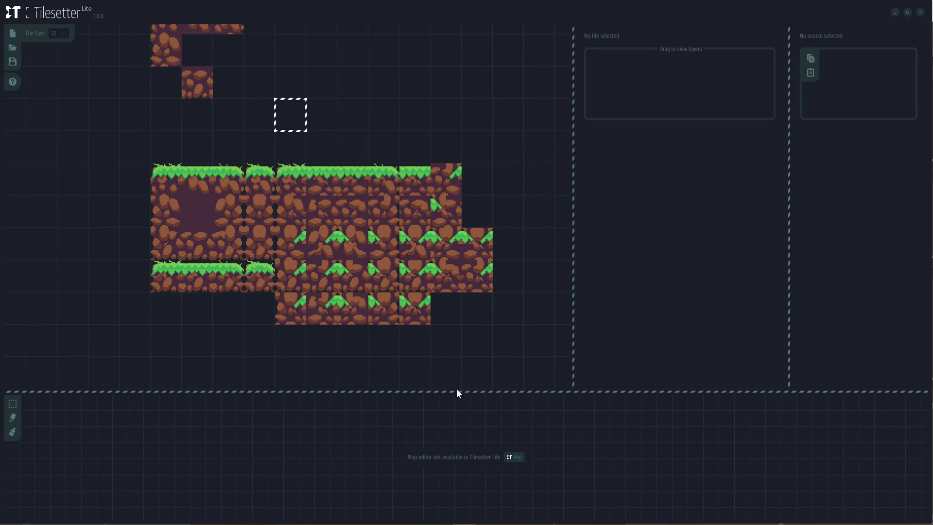
pyautogui.click(441, 485)
# - Open SampleTileset2.png in Windows Photos to view the grass-edged dirt tiles
pyautogui.doubleClick(173, 132)
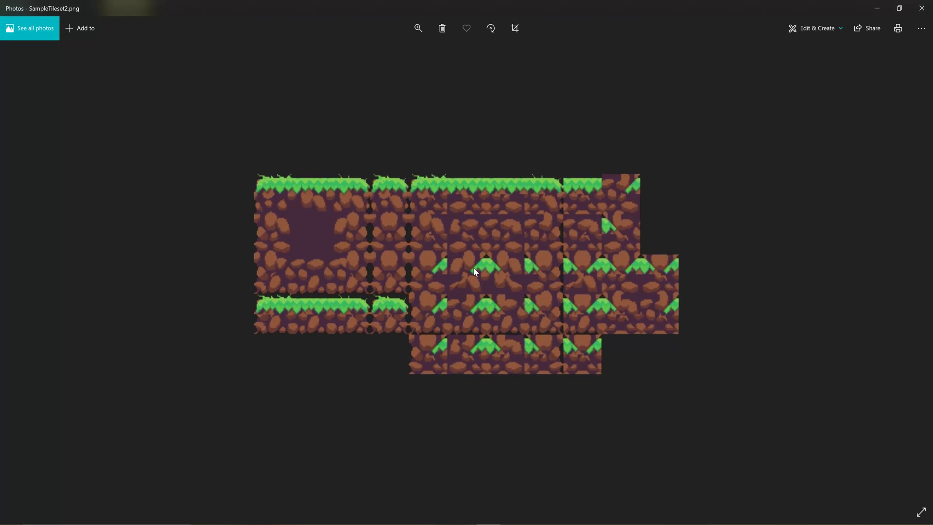